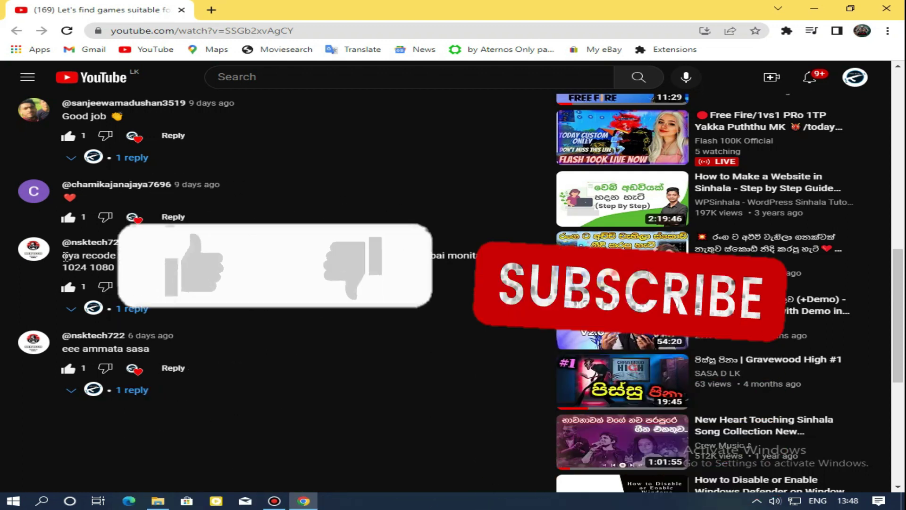
left_click_drag(63, 267, 115, 267)
left_click(65, 254)
left_click_drag(65, 254, 471, 266)
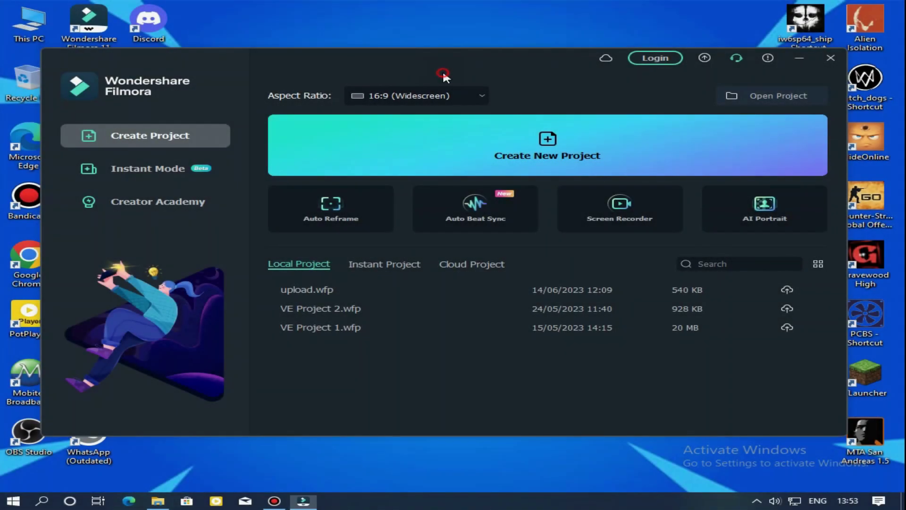
left_click(443, 73)
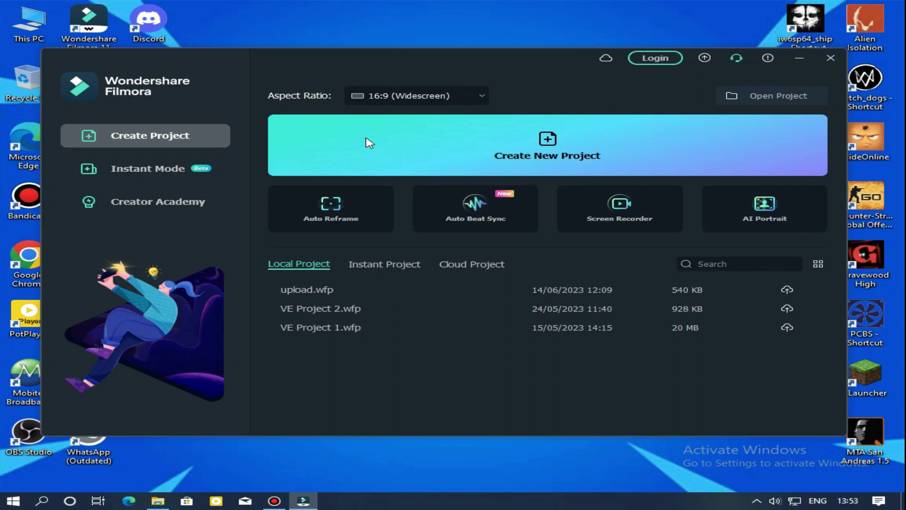
right_click(326, 13)
left_click(346, 55)
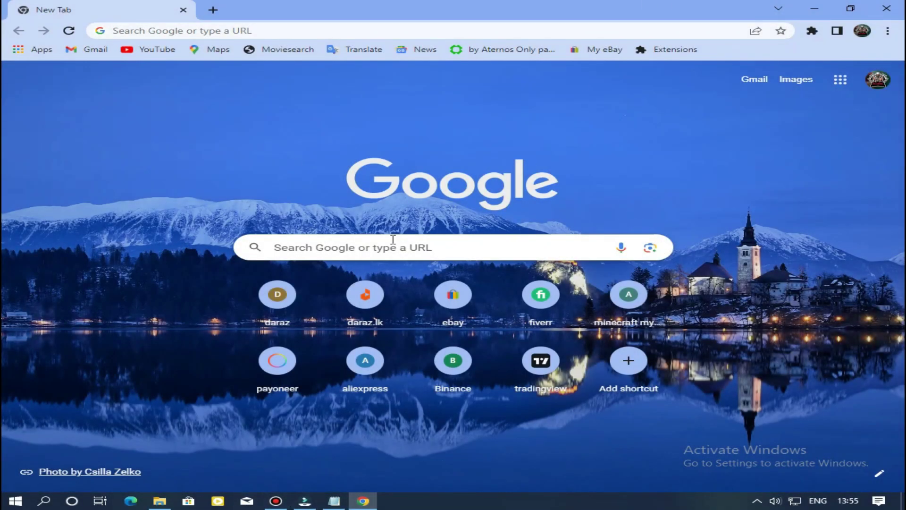
Switch to Notepad and copy the entire MEGA download link from New Text Document.
left_click(334, 500)
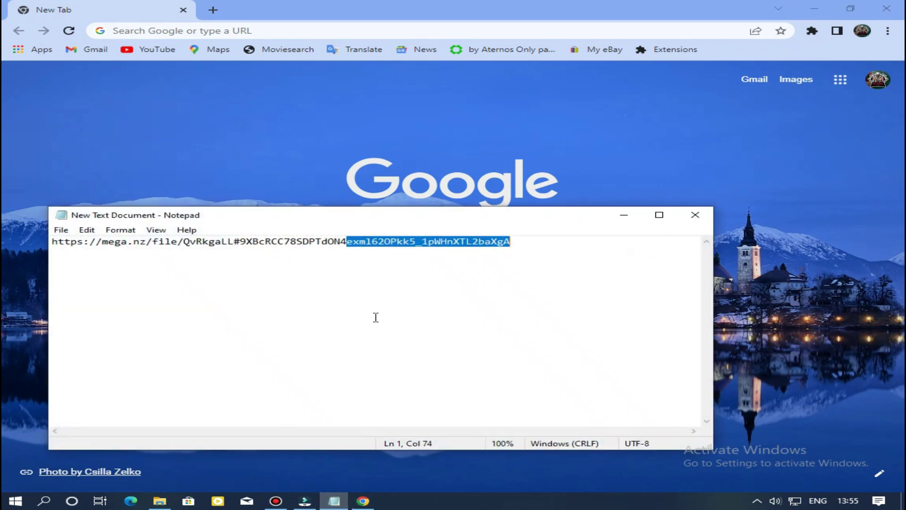
left_click(491, 259)
left_click_drag(520, 240, 32, 247)
key("ctrl+c")
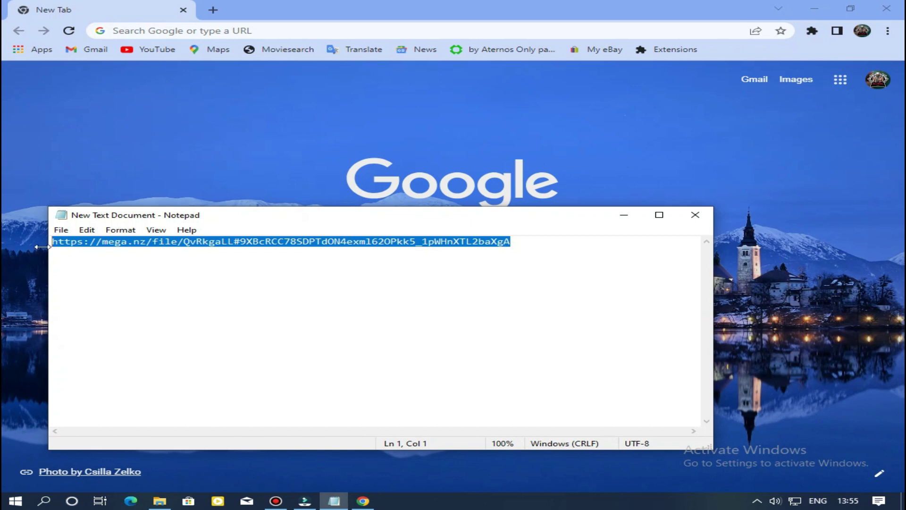
Switch to Chrome, open the copied MEGA link and download the Wondershare Filmora 11.4.7.358 (x64) Multilingual archive.
left_click(31, 248)
left_click(373, 250)
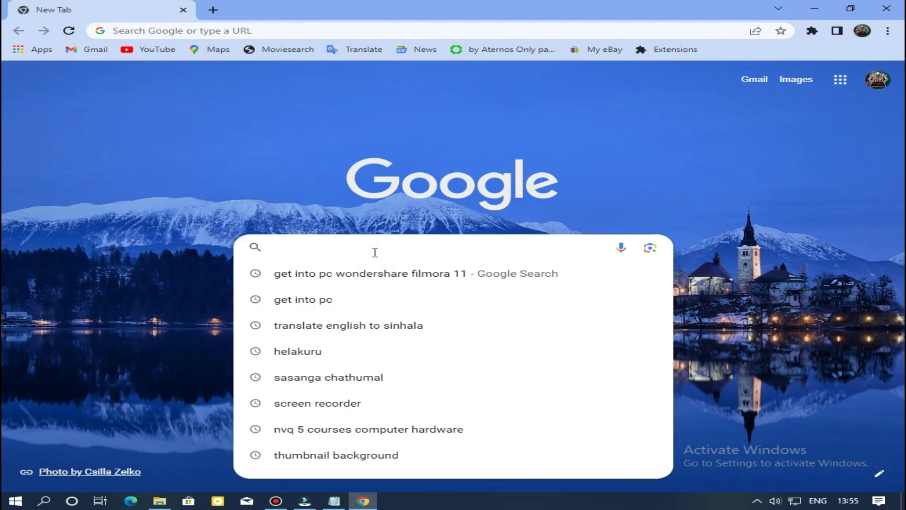
key("ctrl+v")
key("Return")
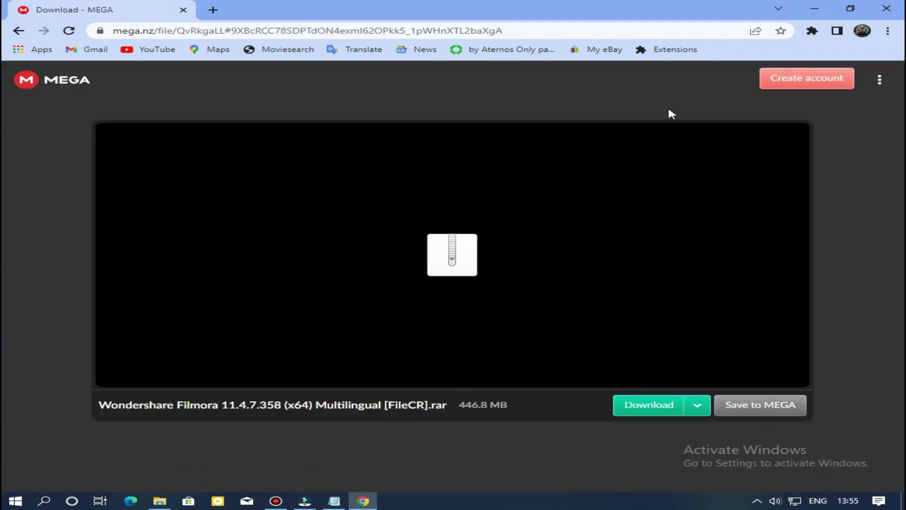
left_click(656, 410)
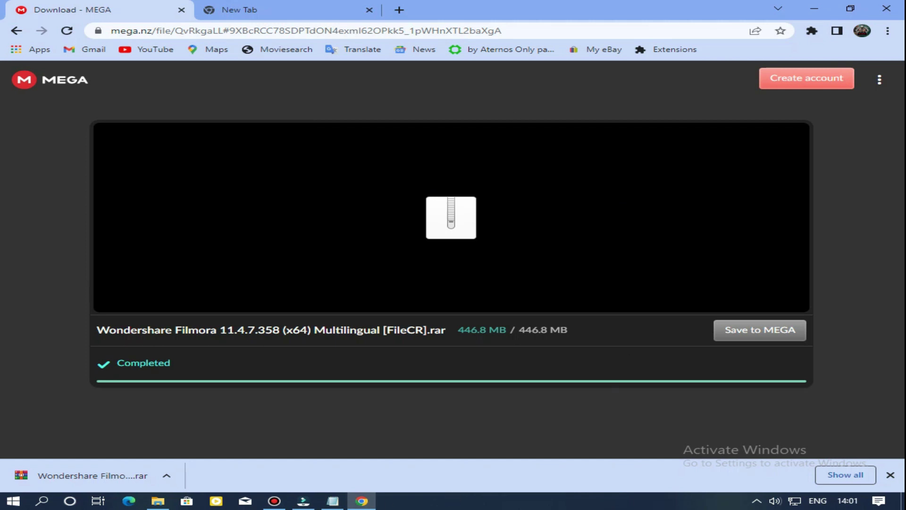
Show the downloaded Wondershare Filmora archive in its folder and extract it directly there.
left_click(838, 473)
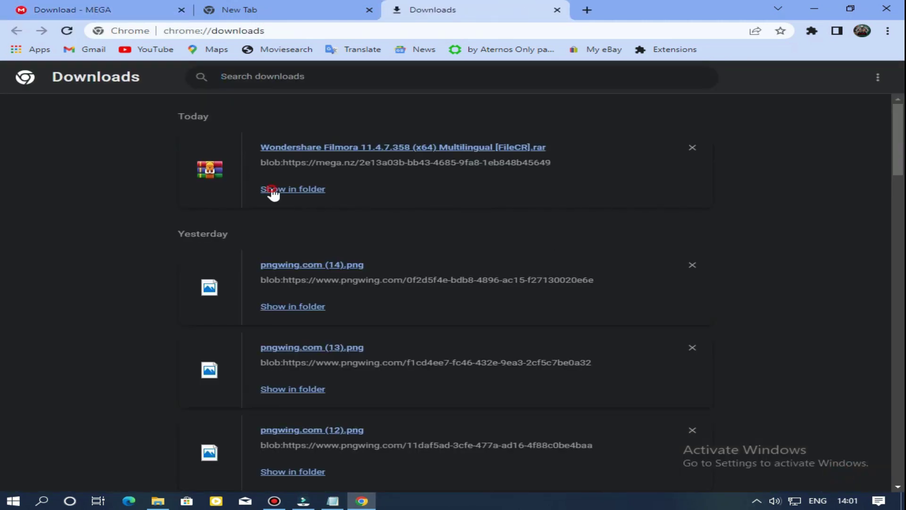
left_click(273, 189)
right_click(409, 237)
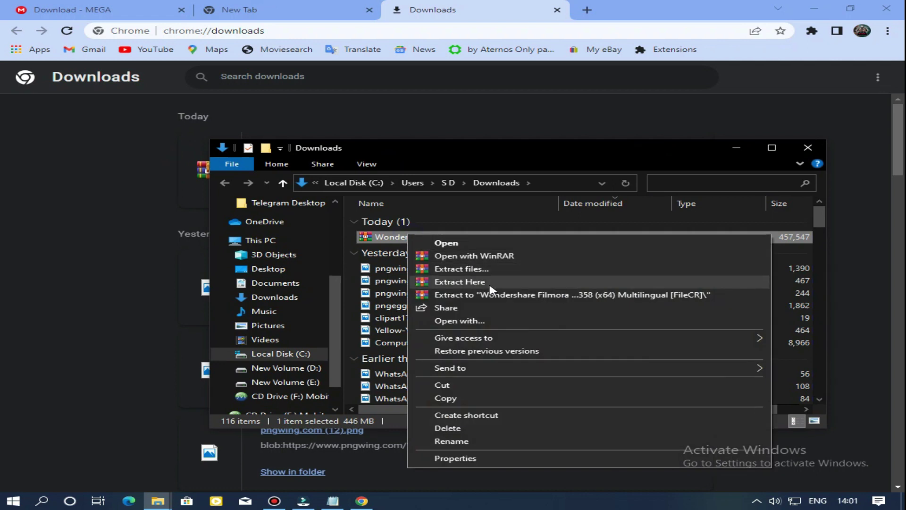
left_click(460, 281)
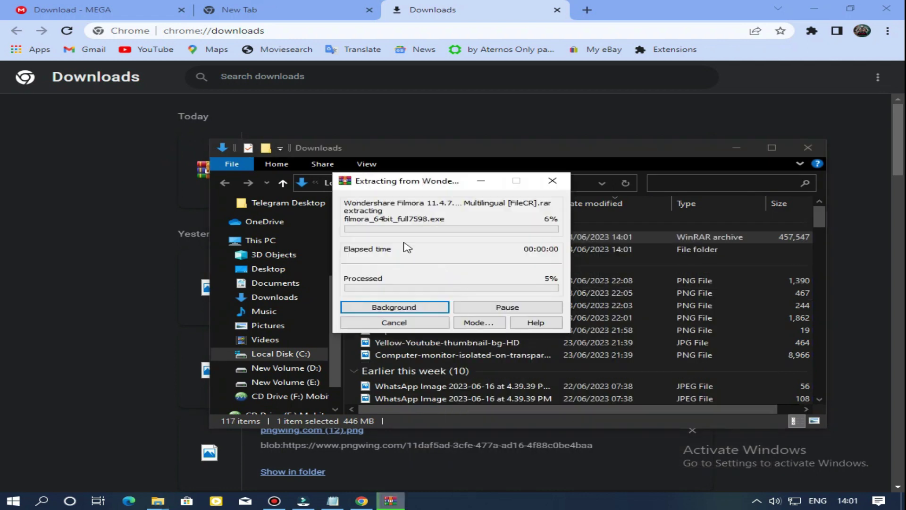
left_click(481, 181)
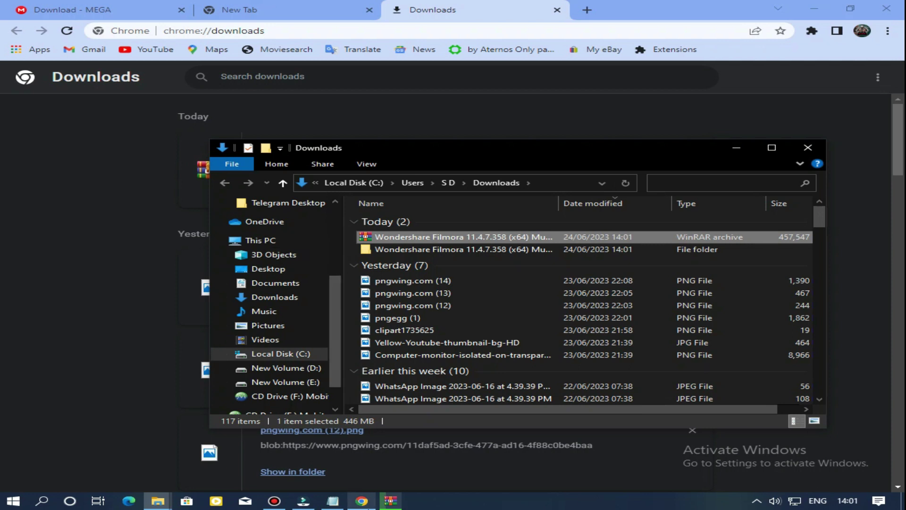
left_click(390, 500)
left_click_drag(325, 186, 371, 158)
left_click(391, 500)
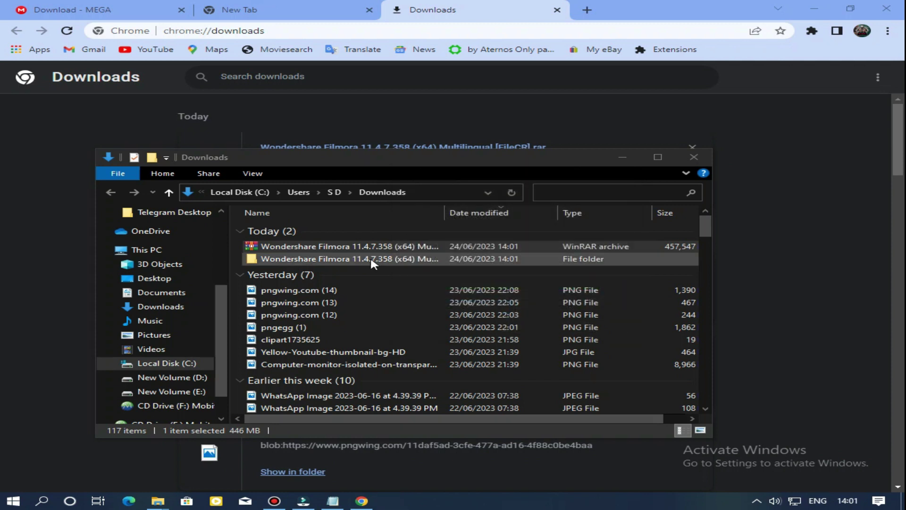
Find the extracted Wondershare Filmora 11.4.7.358 folder in Downloads, open it and maximize the window.
left_click(331, 256)
scroll(355, 305, "down", 3)
scroll(355, 304, "down", 2)
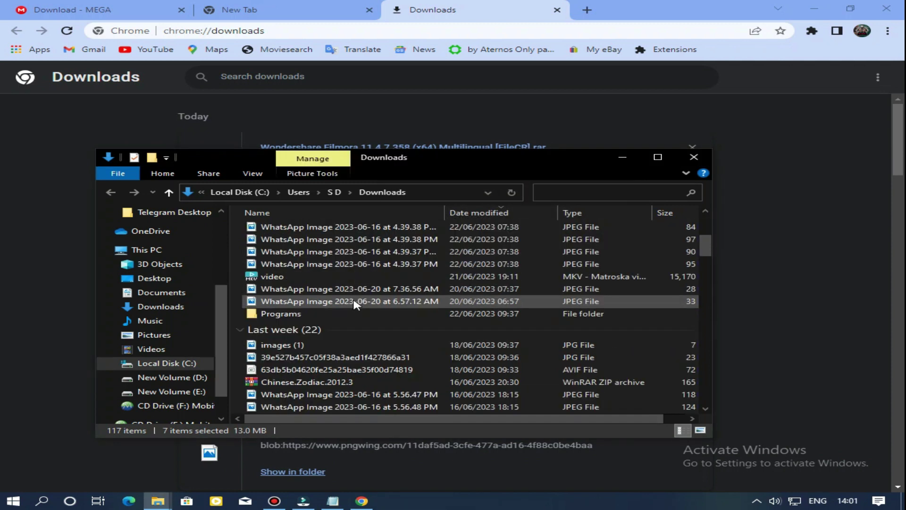
scroll(355, 302, "up", 4)
left_click(356, 302)
scroll(354, 255, "down", 14)
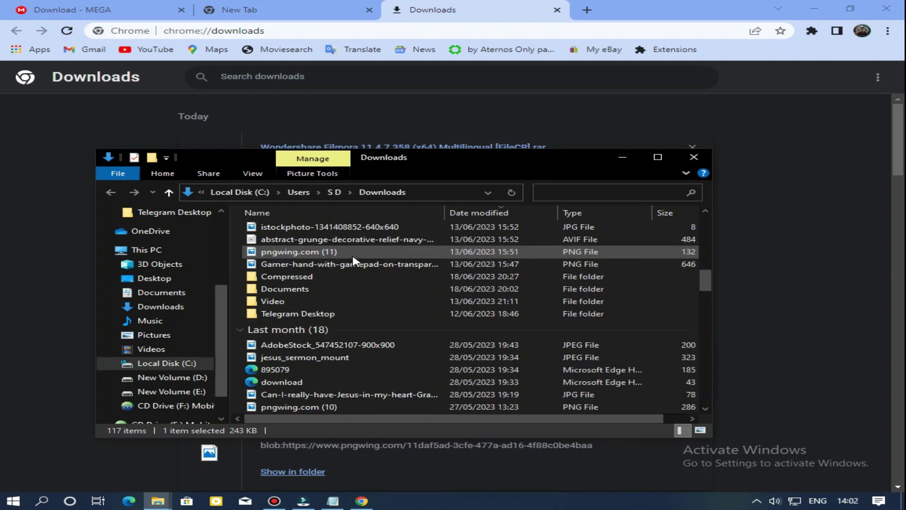
scroll(353, 258, "down", 9)
scroll(353, 258, "up", 4)
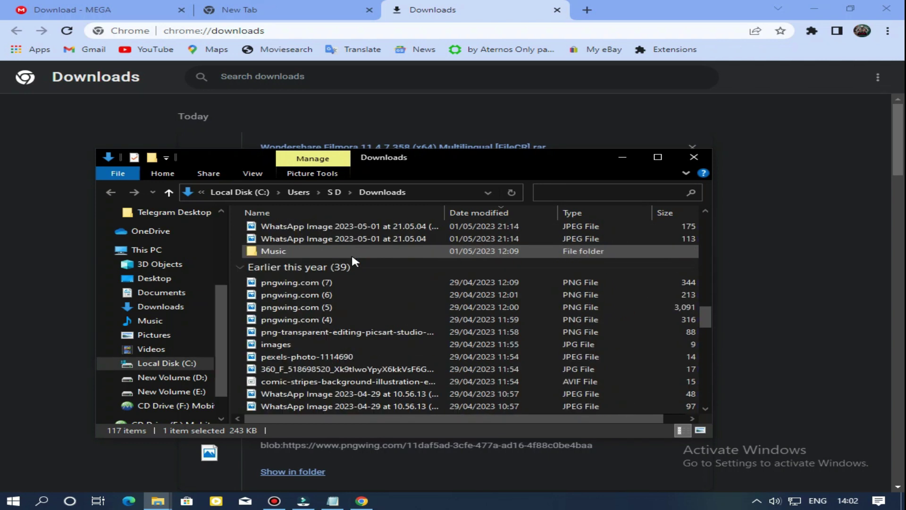
scroll(351, 254, "down", 15)
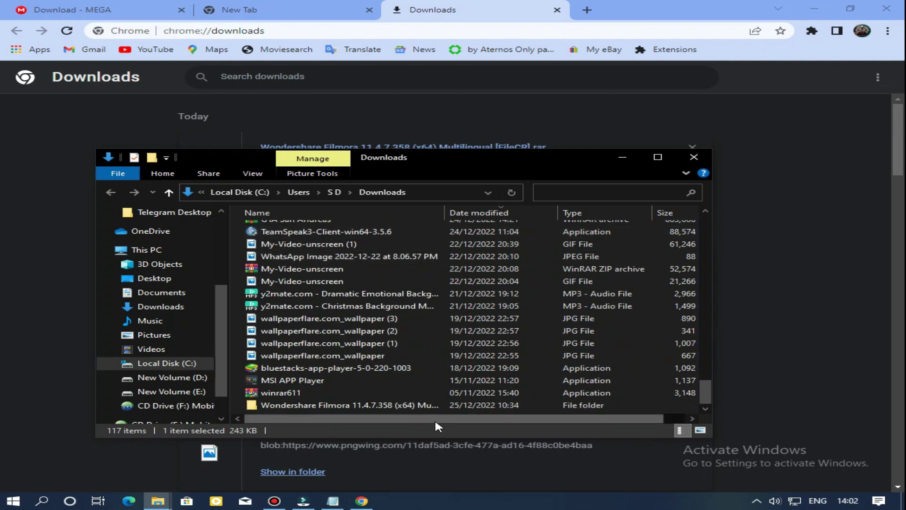
double_click(323, 405)
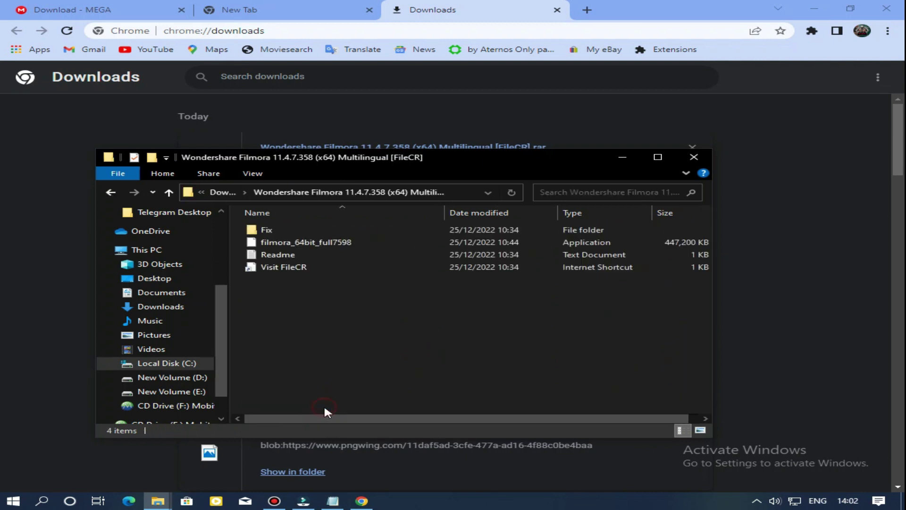
left_click(672, 161)
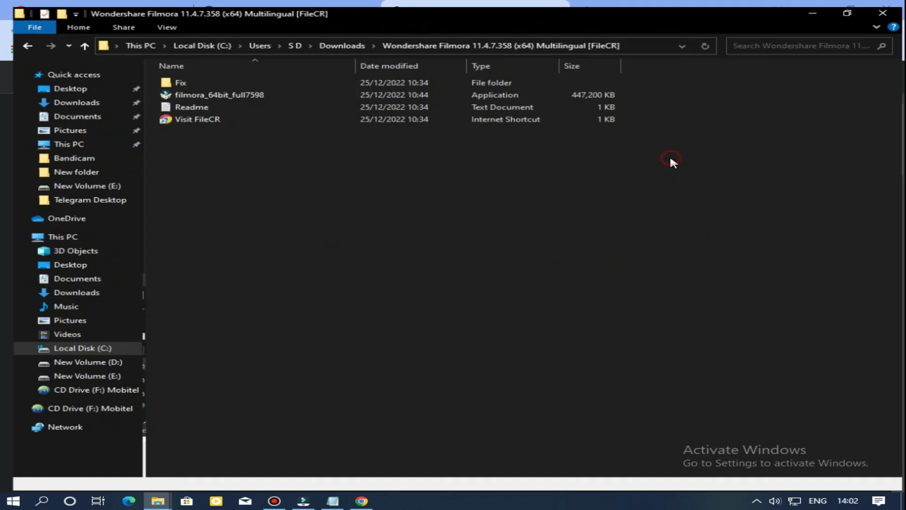
Look inside the Fix folder of the extracted package and return to the parent folder.
double_click(189, 78)
left_click(192, 78)
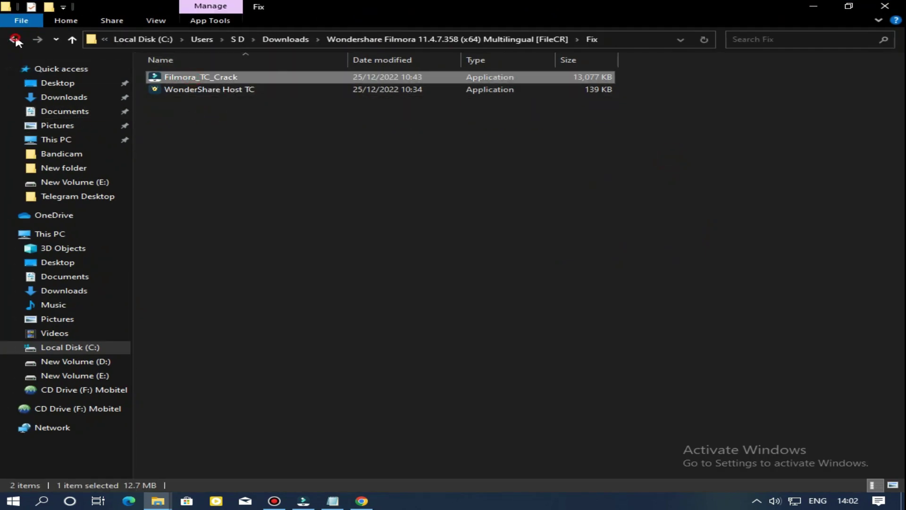
left_click(15, 39)
Clear Chrome from view and start the filmora_64bit_full7598 installer with English as the setup language.
left_click(203, 89)
left_click(849, 7)
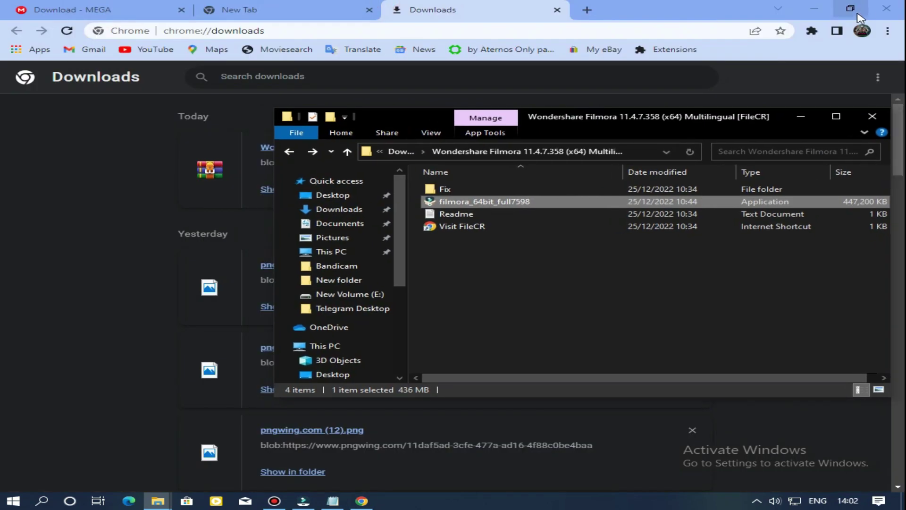
left_click(814, 9)
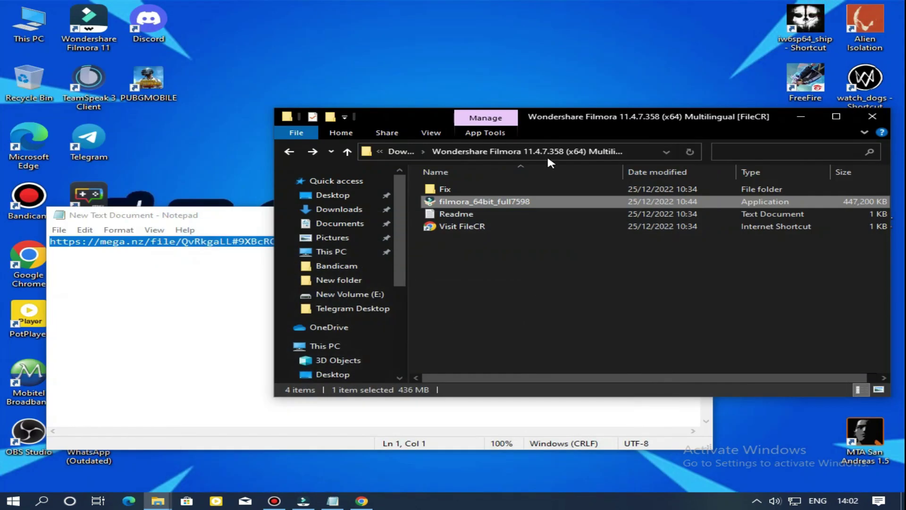
double_click(470, 205)
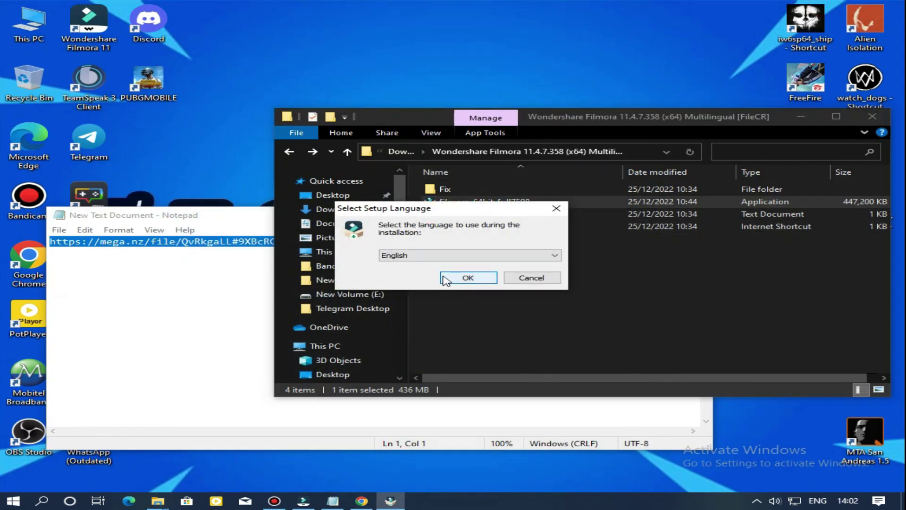
left_click(452, 280)
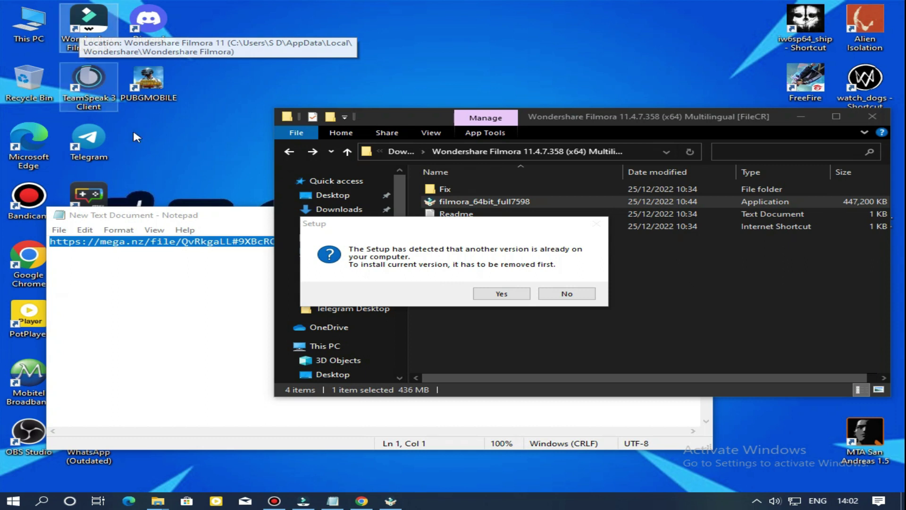
Minimize the Notepad window and decline the setup's request to remove the already installed Filmora version.
left_click(456, 249)
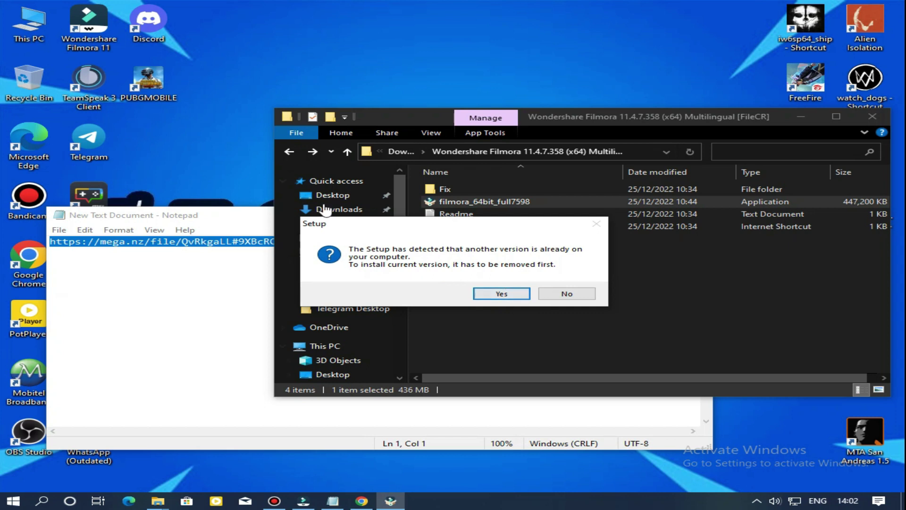
left_click(209, 227)
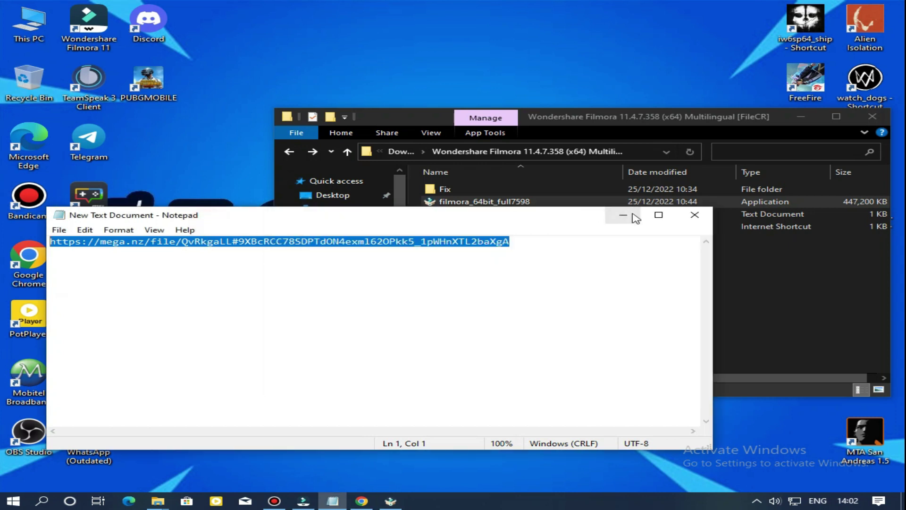
left_click(656, 215)
left_click(463, 235)
left_click(563, 294)
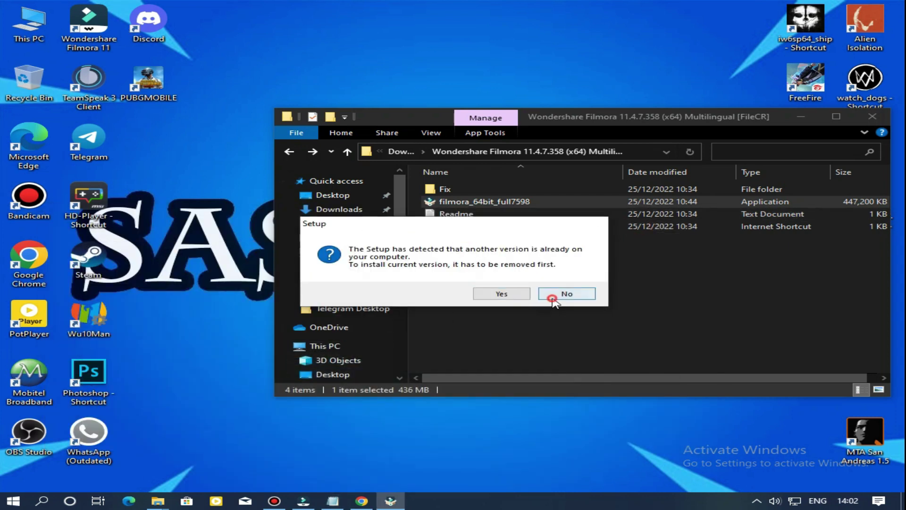
Launch Filmora_TC_Crack from the Fix folder, then move the folder window lower and launch WonderShare Host TC.
double_click(437, 189)
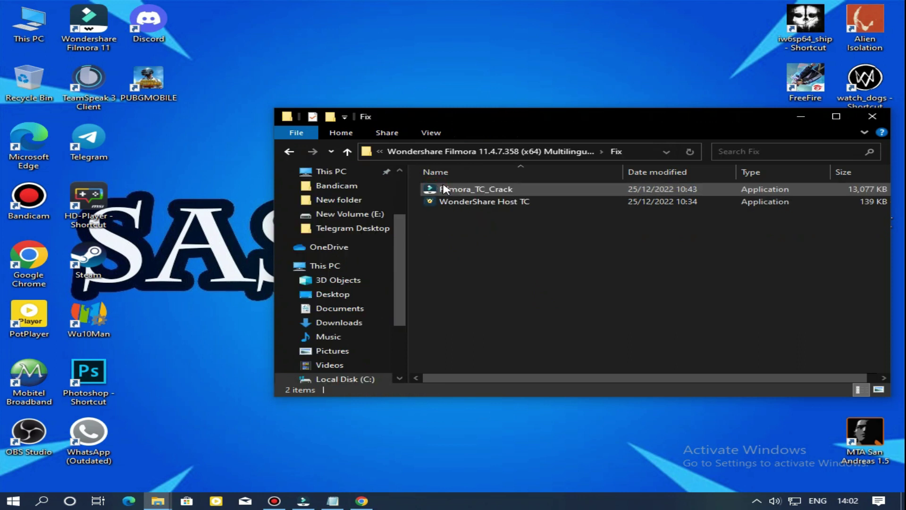
double_click(461, 190)
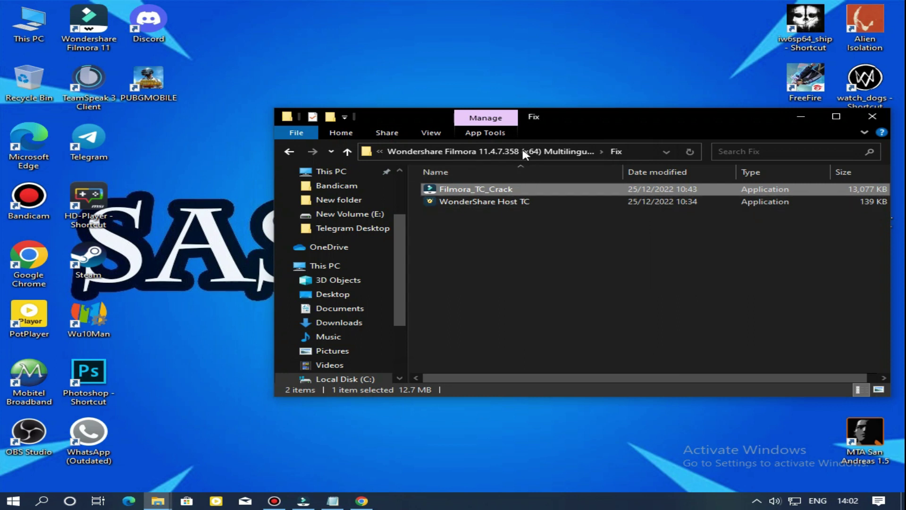
left_click_drag(536, 115, 529, 166)
right_click(470, 251)
left_click(463, 243)
double_click(464, 254)
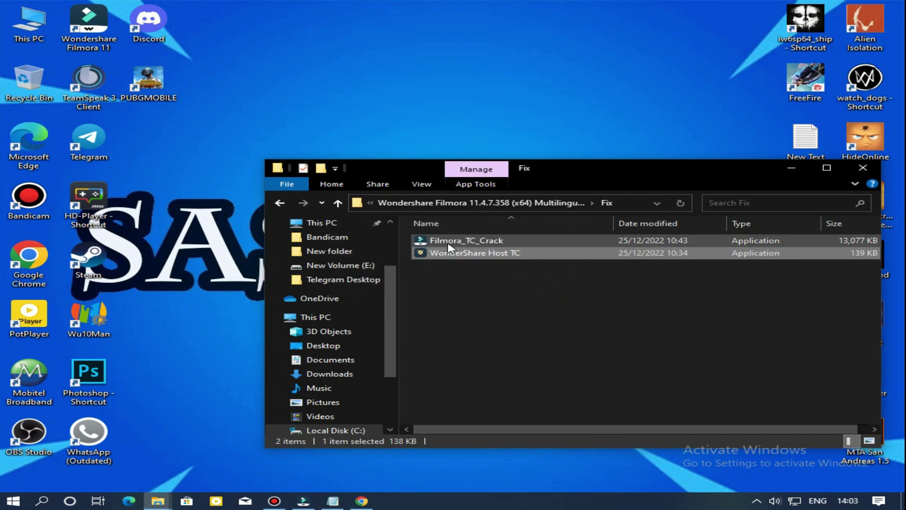
Launch Filmora_TC_Crack again and answer its prompts about replacing the existing DLL files.
double_click(446, 240)
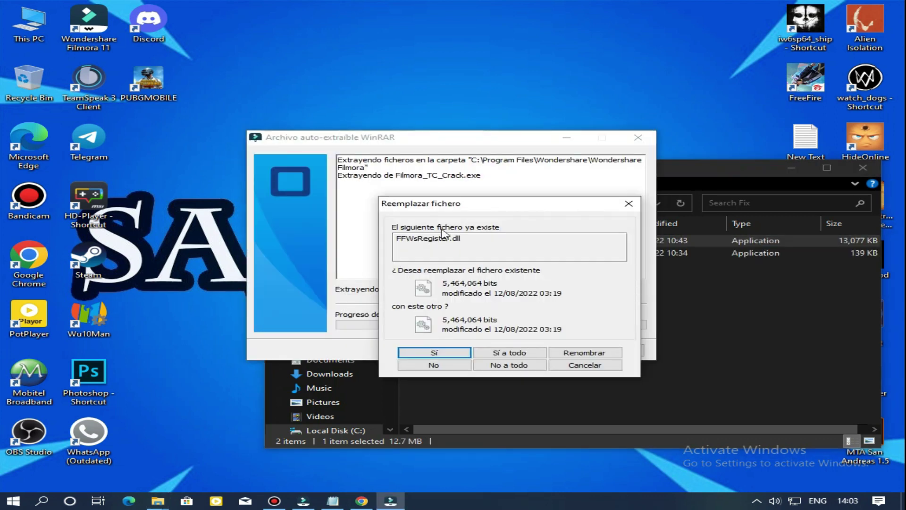
left_click(447, 365)
left_click(446, 364)
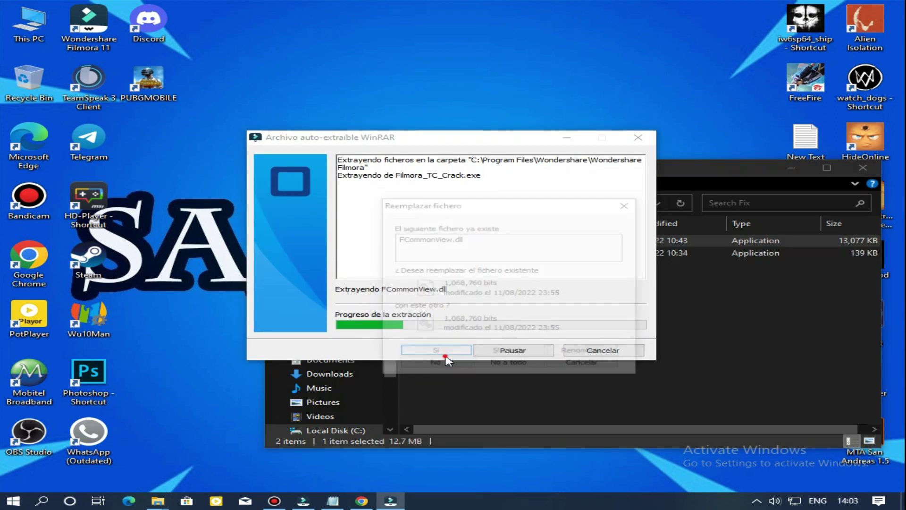
left_click(445, 353)
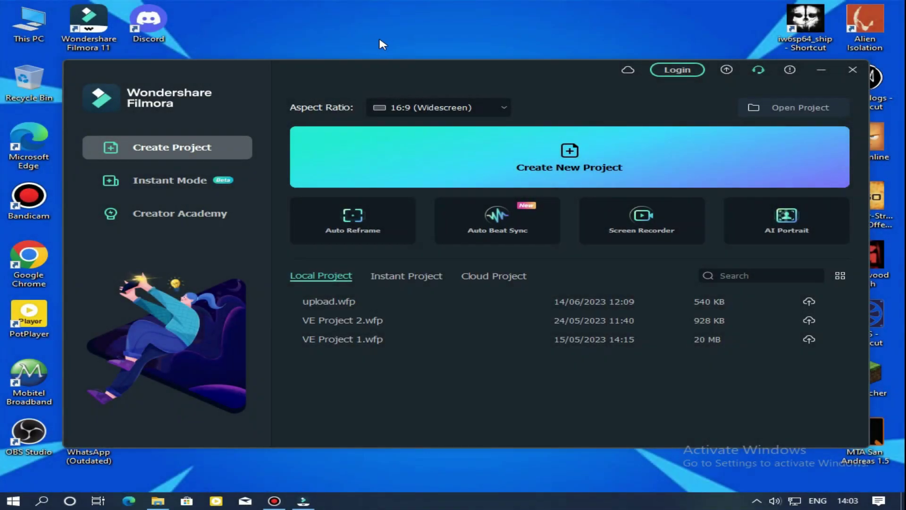
right_click(380, 40)
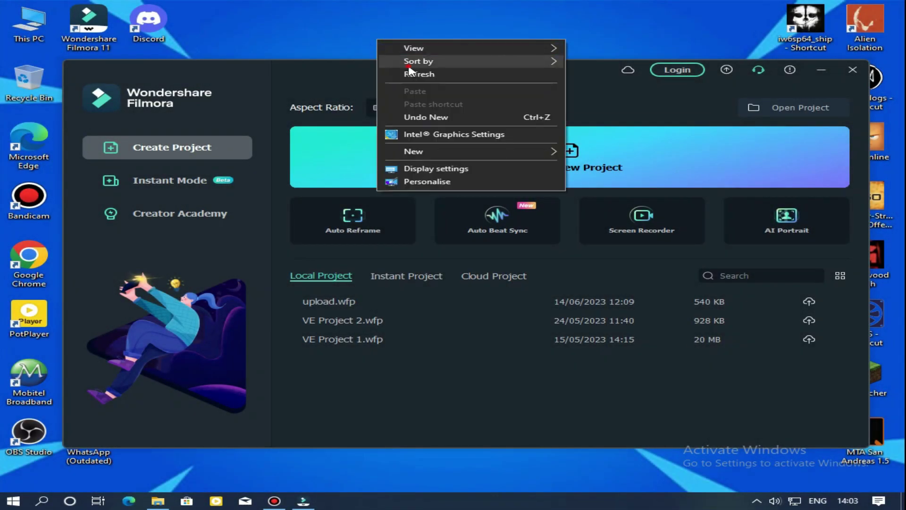
left_click(516, 75)
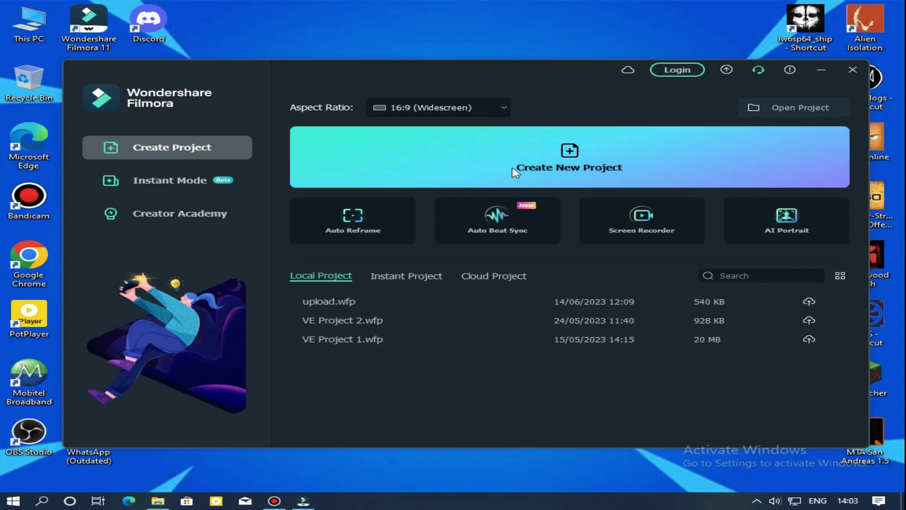
left_click(581, 174)
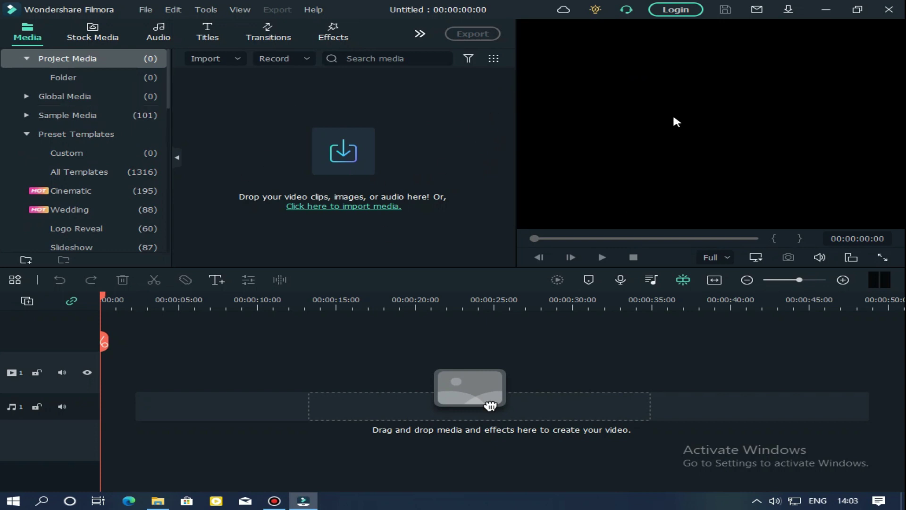
left_click(373, 141)
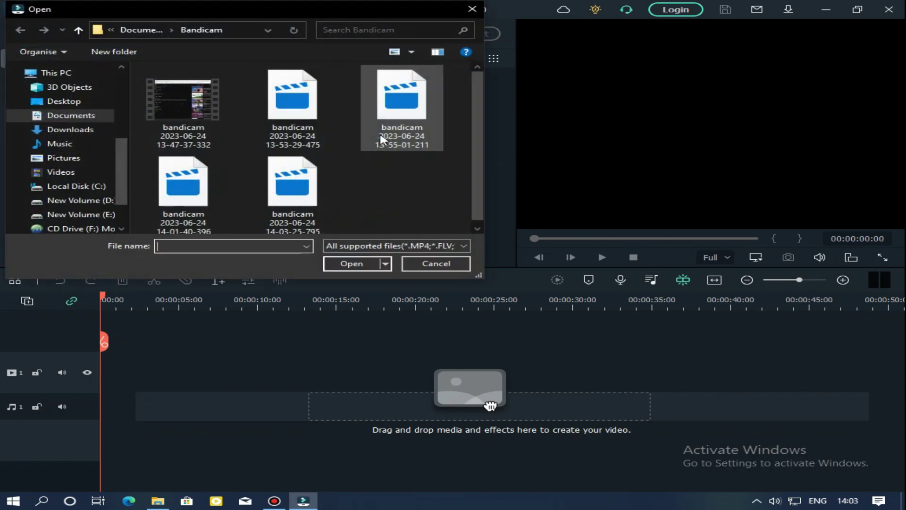
left_click(425, 69)
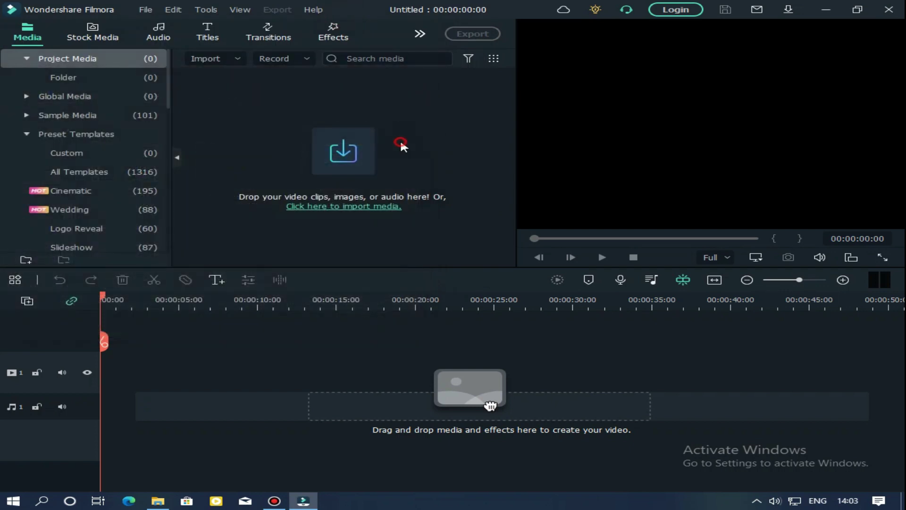
left_click(400, 138)
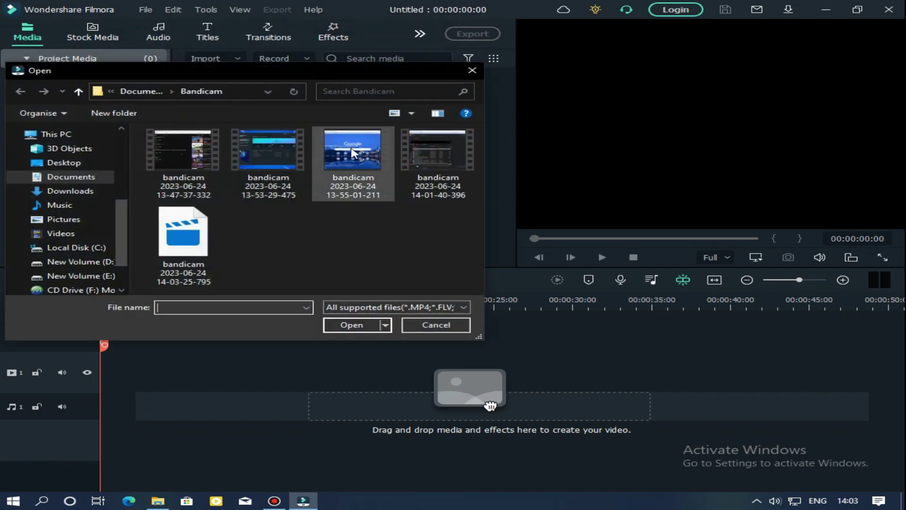
double_click(288, 162)
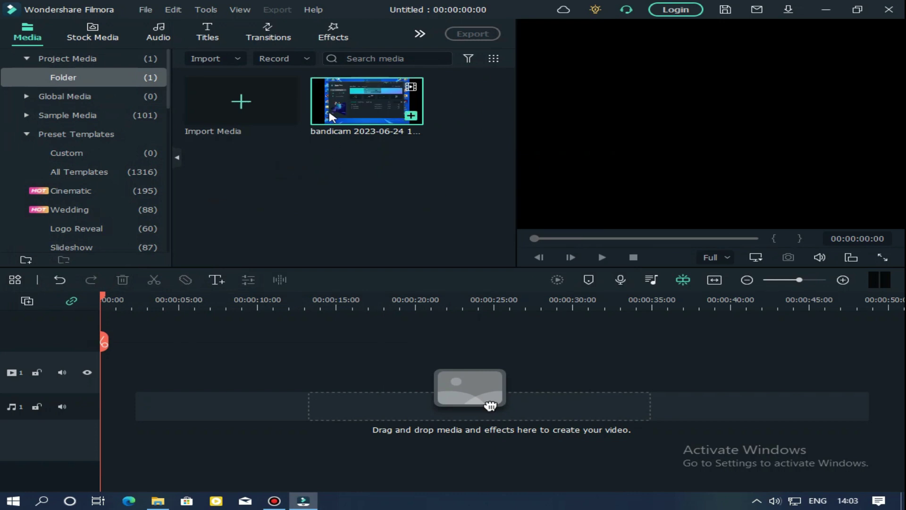
Place the imported clip at the start of video track 1, keeping the project settings of 1920 x 1080 25fps.
left_click_drag(359, 99, 90, 385)
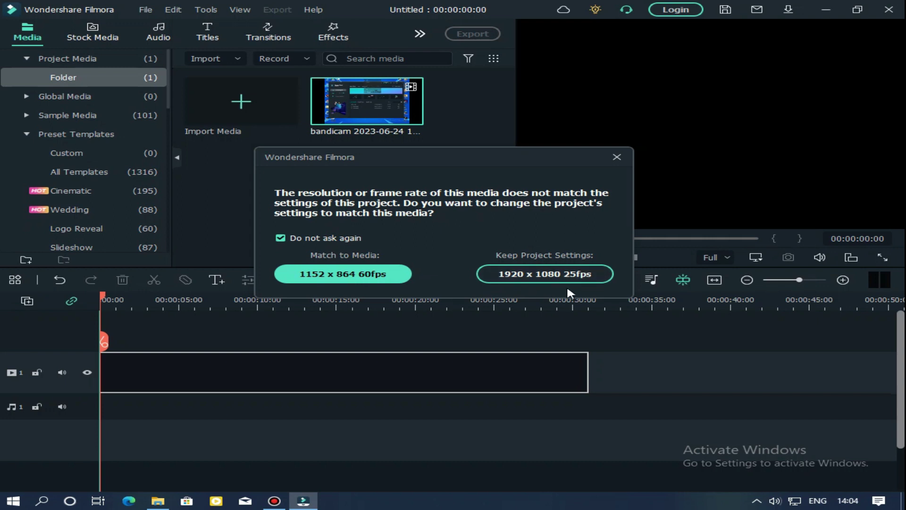
left_click(543, 278)
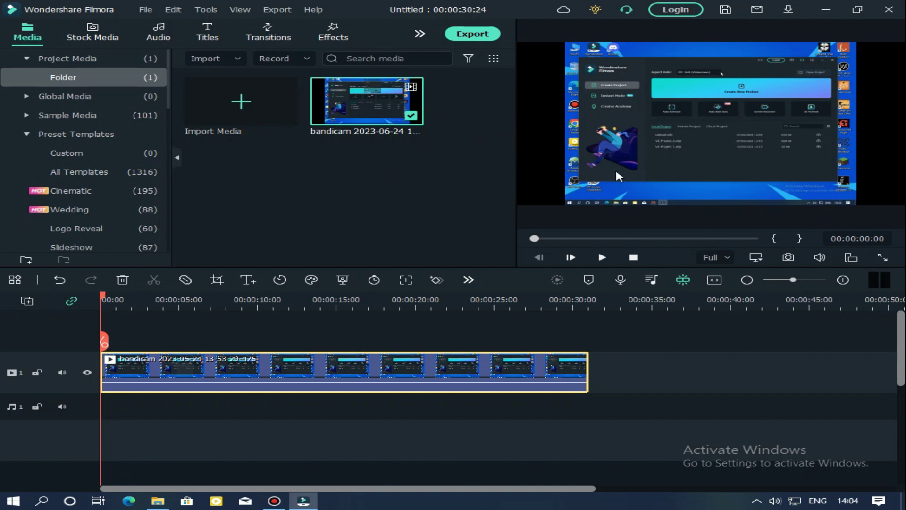
Stretch the clip sideways in the preview so it fills the full frame width, and deselect it.
left_click(644, 146)
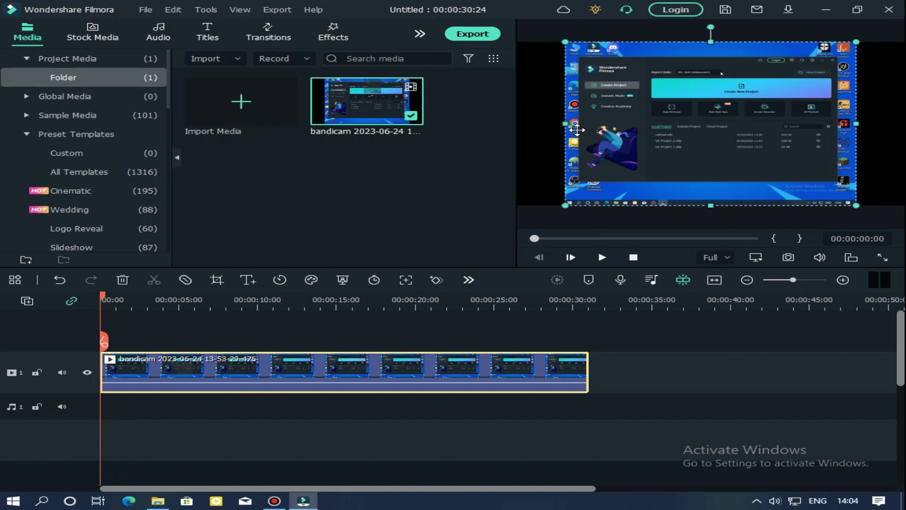
left_click_drag(565, 124, 518, 119)
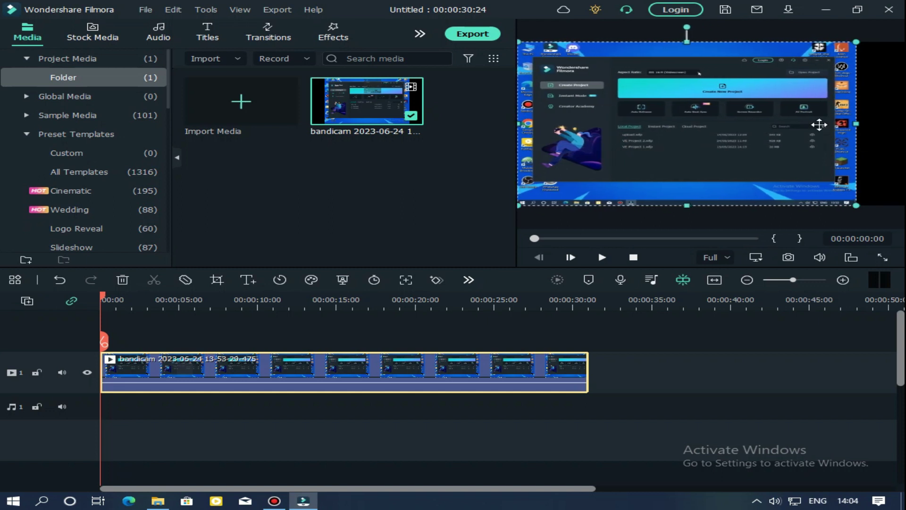
left_click_drag(856, 126, 900, 125)
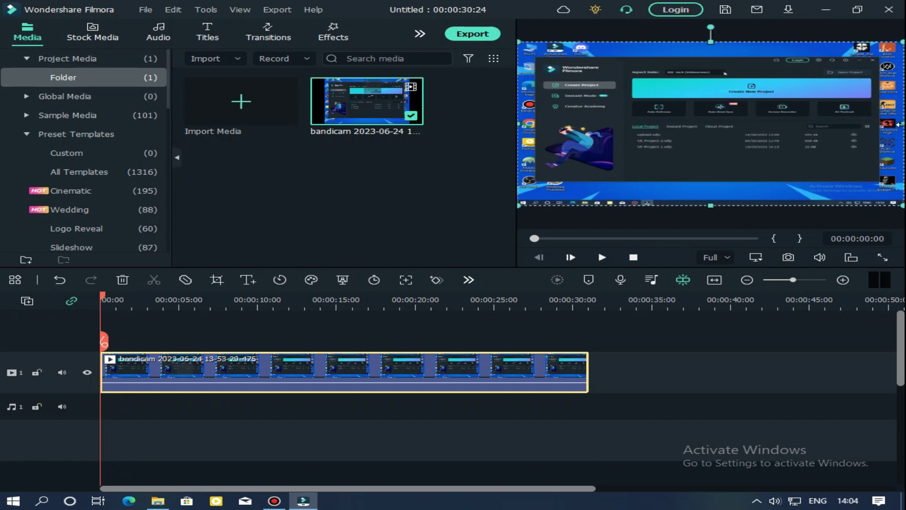
left_click(406, 180)
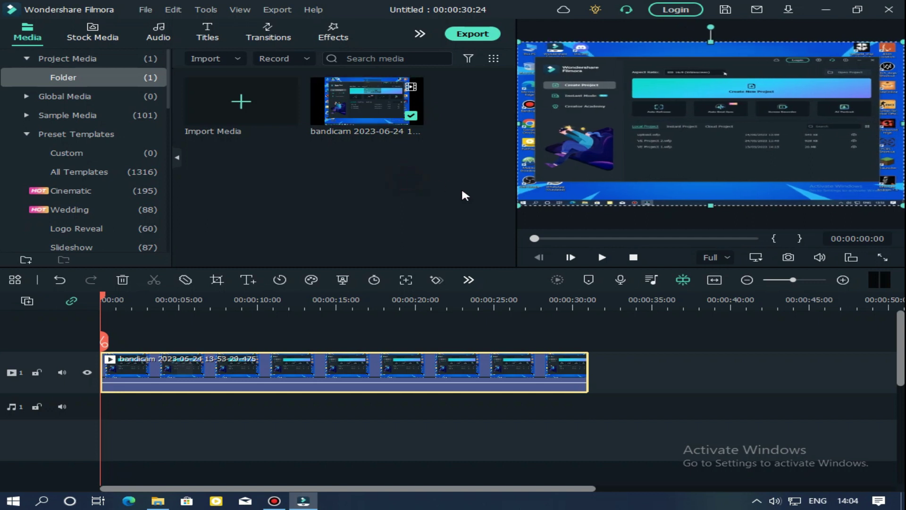
left_click(504, 244)
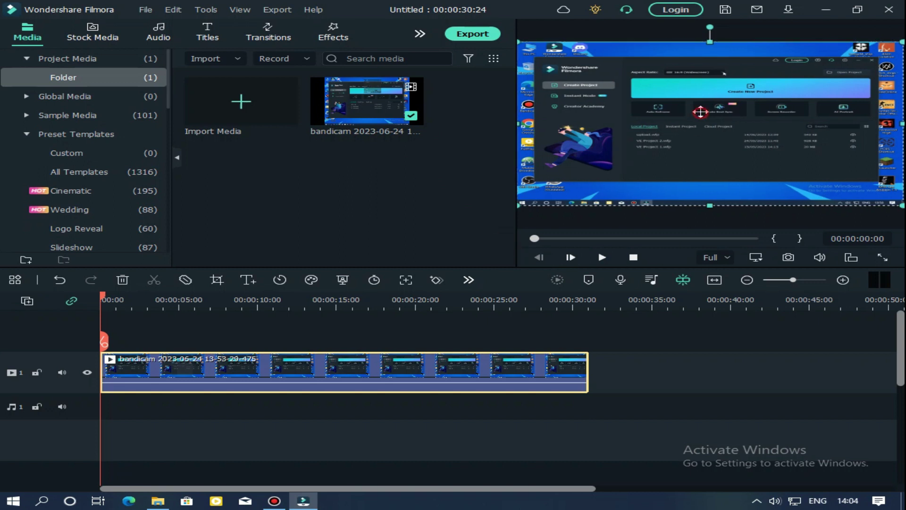
left_click(670, 38)
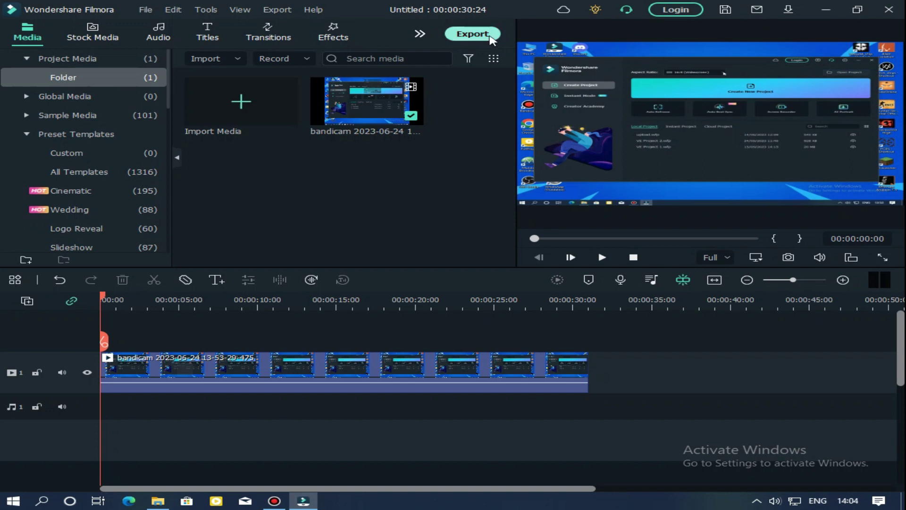
Export the project to the Desktop as an MP4 named upload, using the DEFAULT preset and accepting the Better quality H.264 settings.
left_click(486, 37)
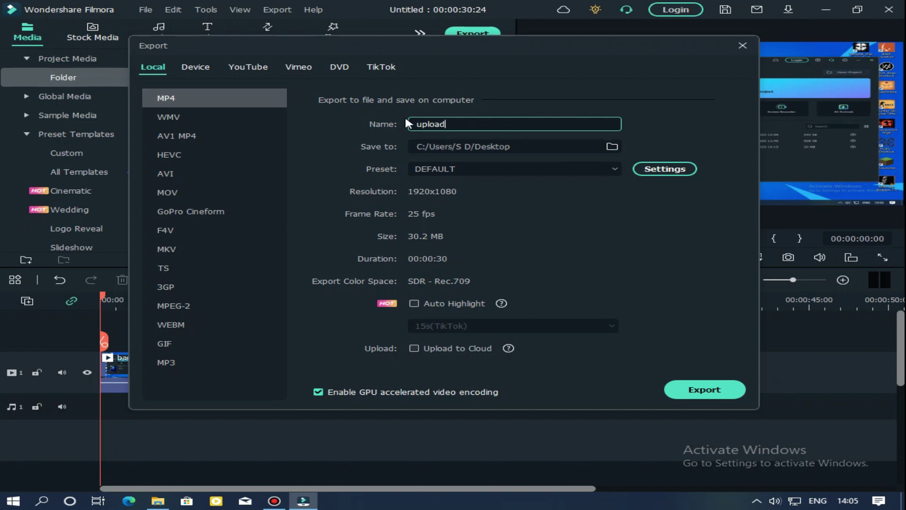
left_click(458, 170)
left_click(457, 171)
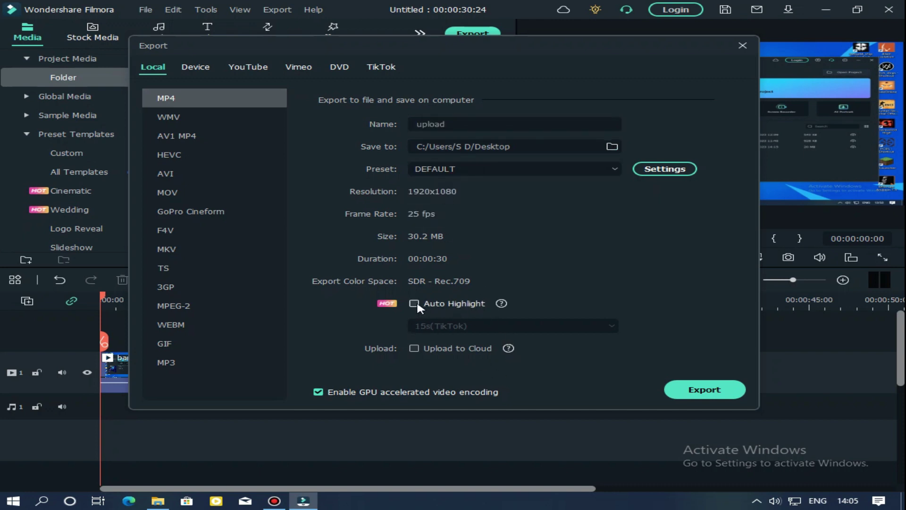
left_click(665, 169)
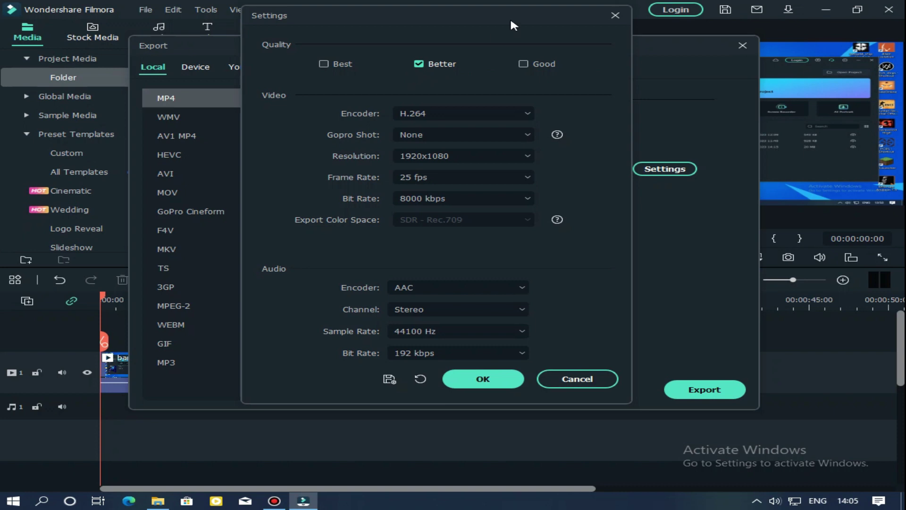
left_click(495, 379)
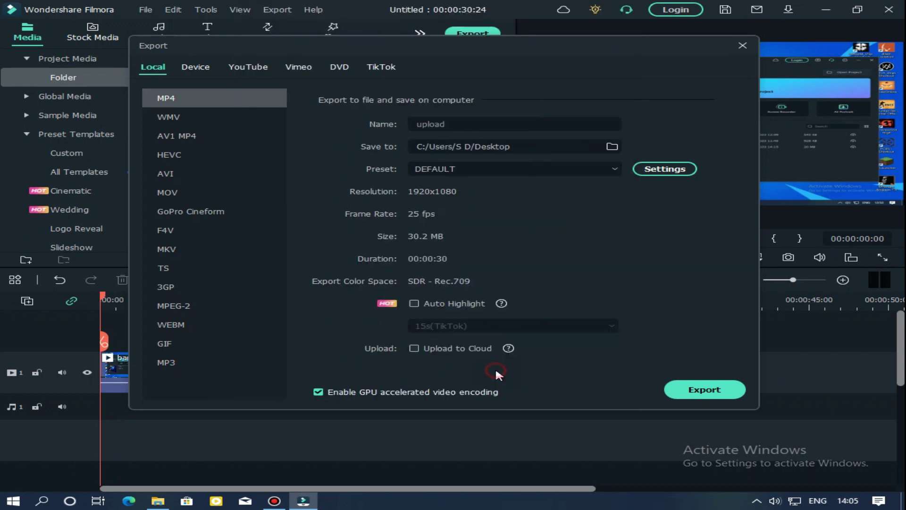
left_click(701, 391)
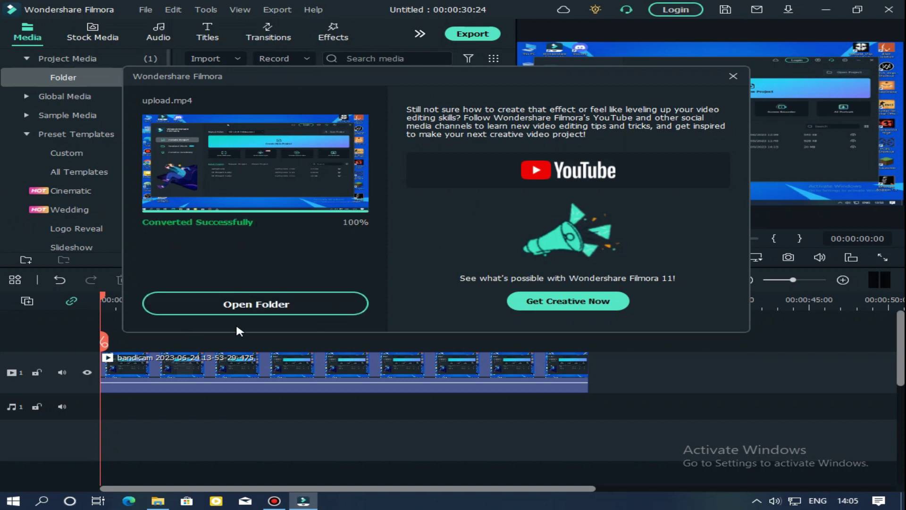
Open the export's folder, play the upload video to check it, and close the player and the folder window.
left_click(282, 304)
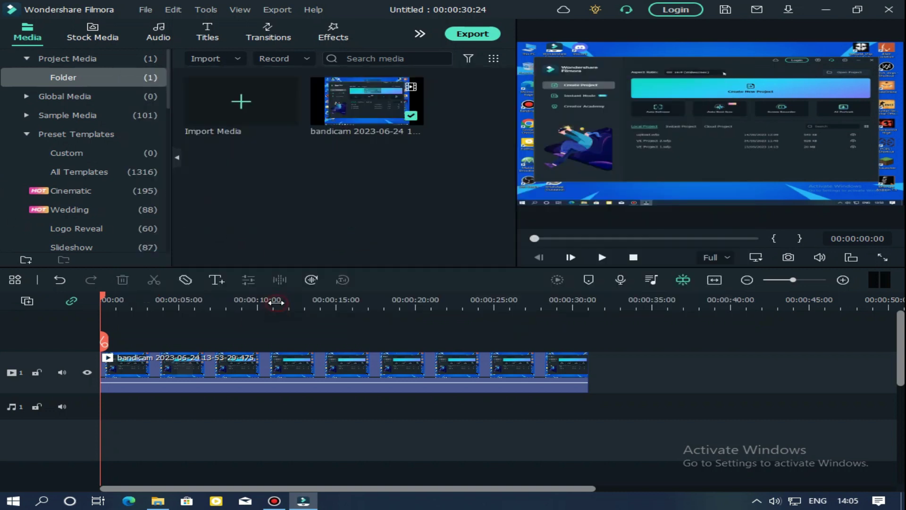
scroll(449, 368, "down", 1)
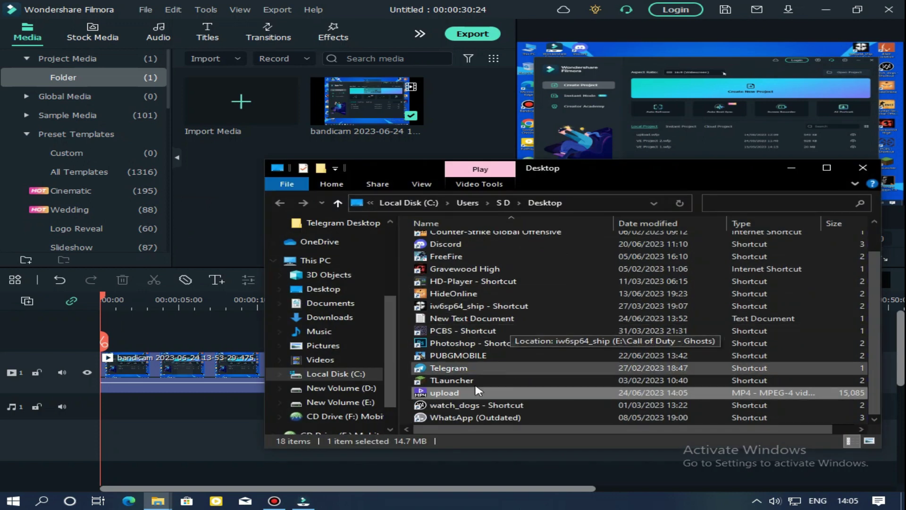
double_click(448, 393)
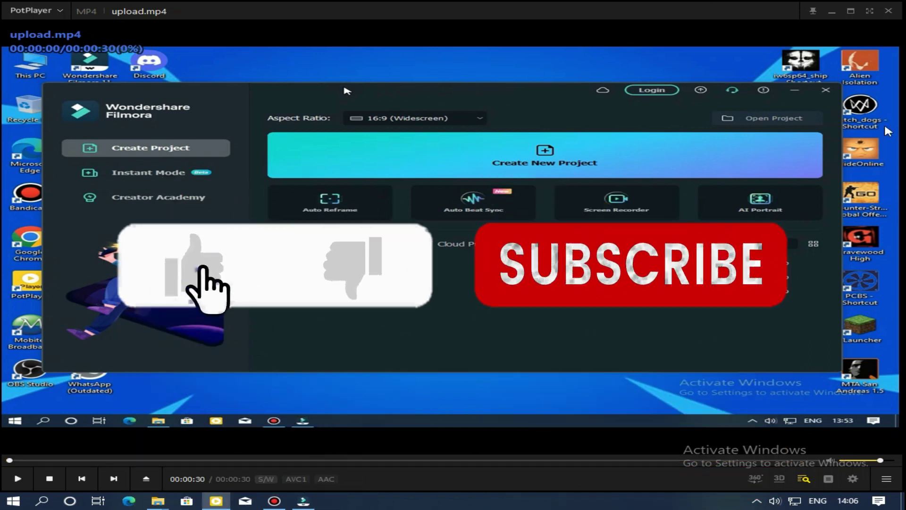
left_click(889, 10)
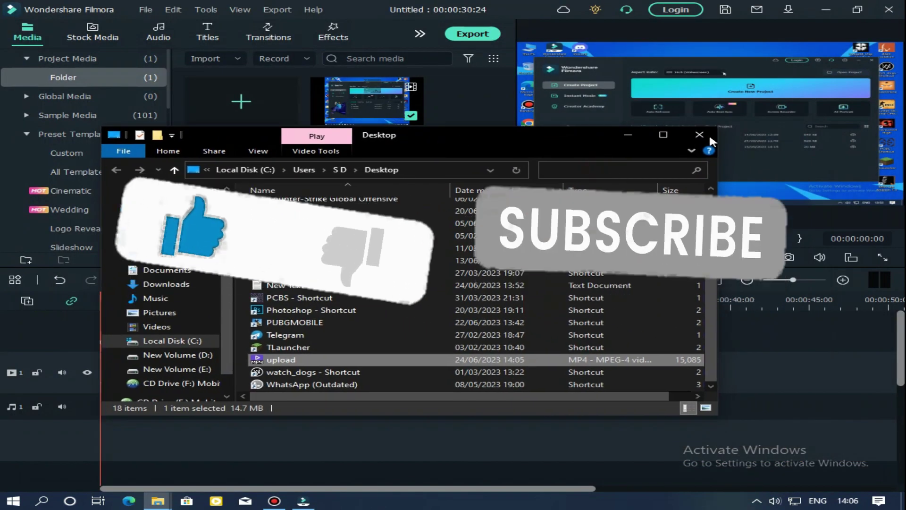
left_click(708, 139)
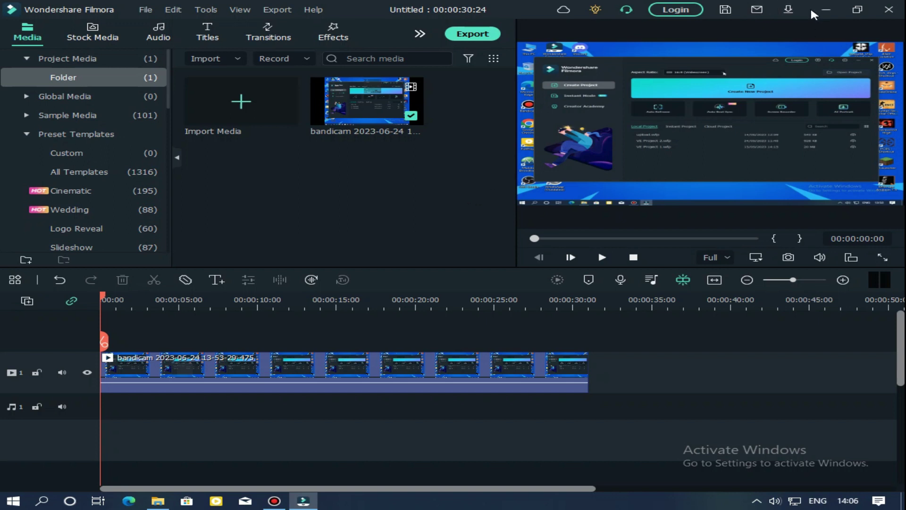
Minimize the Filmora window and refresh the desktop.
left_click(826, 9)
right_click(513, 88)
left_click(536, 121)
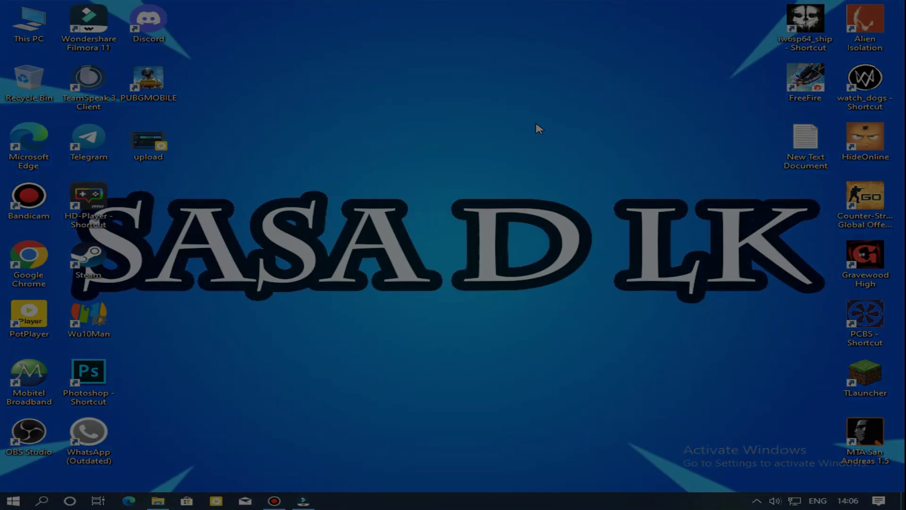